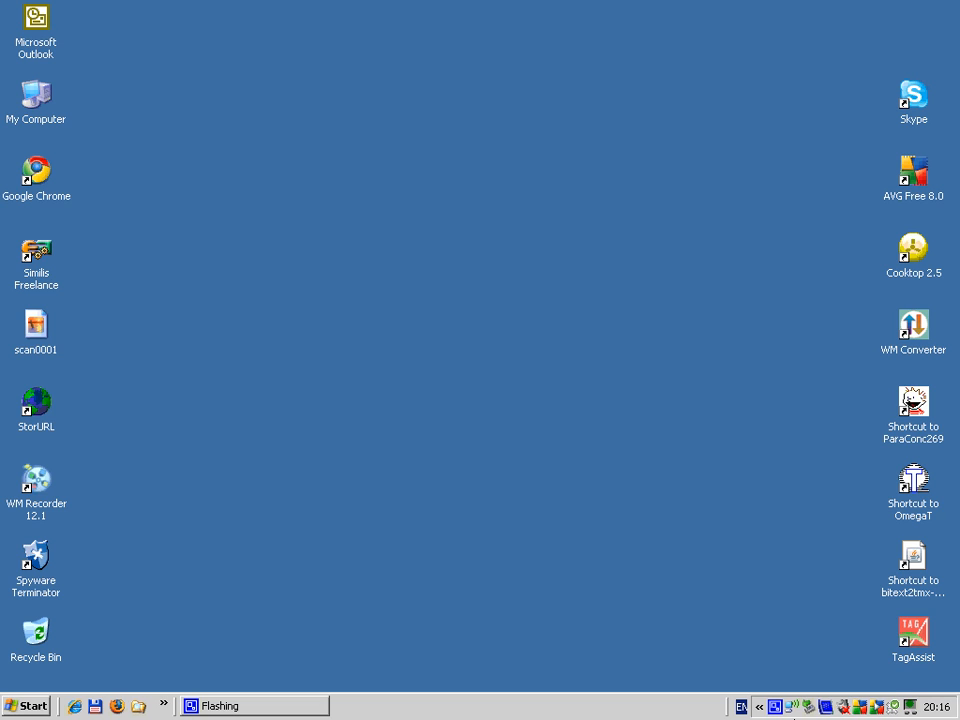
Step: Launch Bitext2tmx from its desktop shortcut and bring up the source and target text selection
{"action": "left_click", "coordinate": [914, 562]}
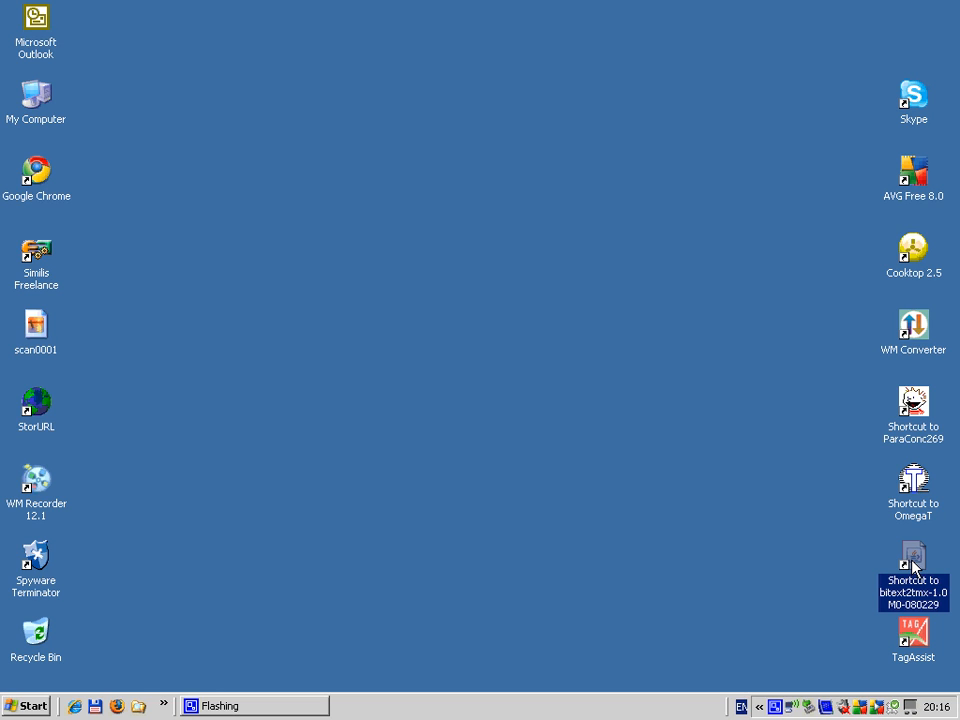
{"action": "double_click", "coordinate": [912, 566]}
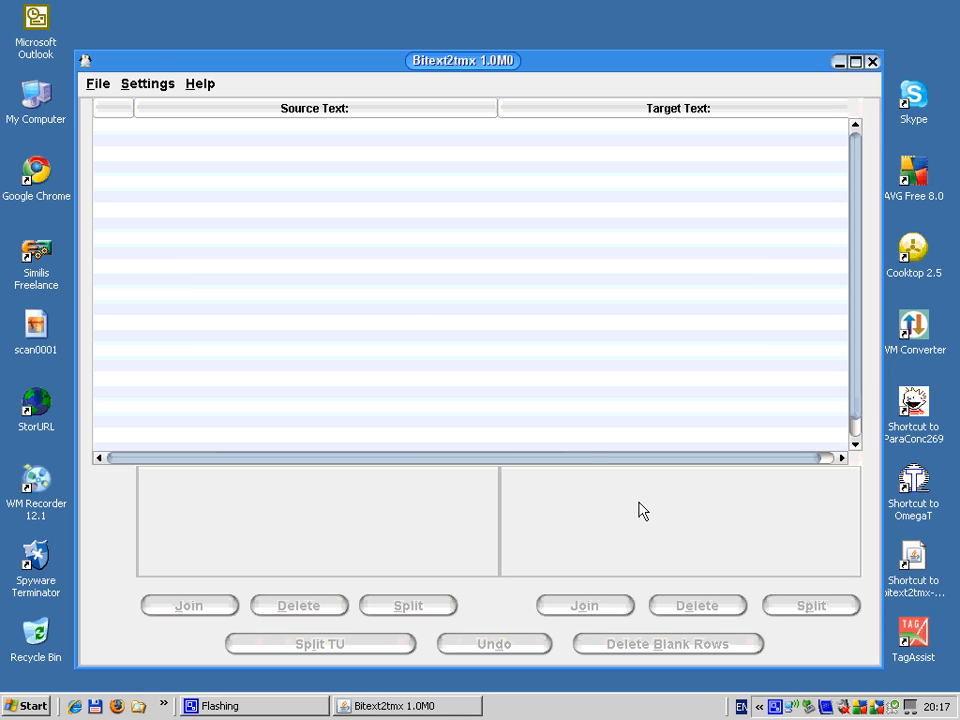
{"action": "left_click", "coordinate": [95, 86]}
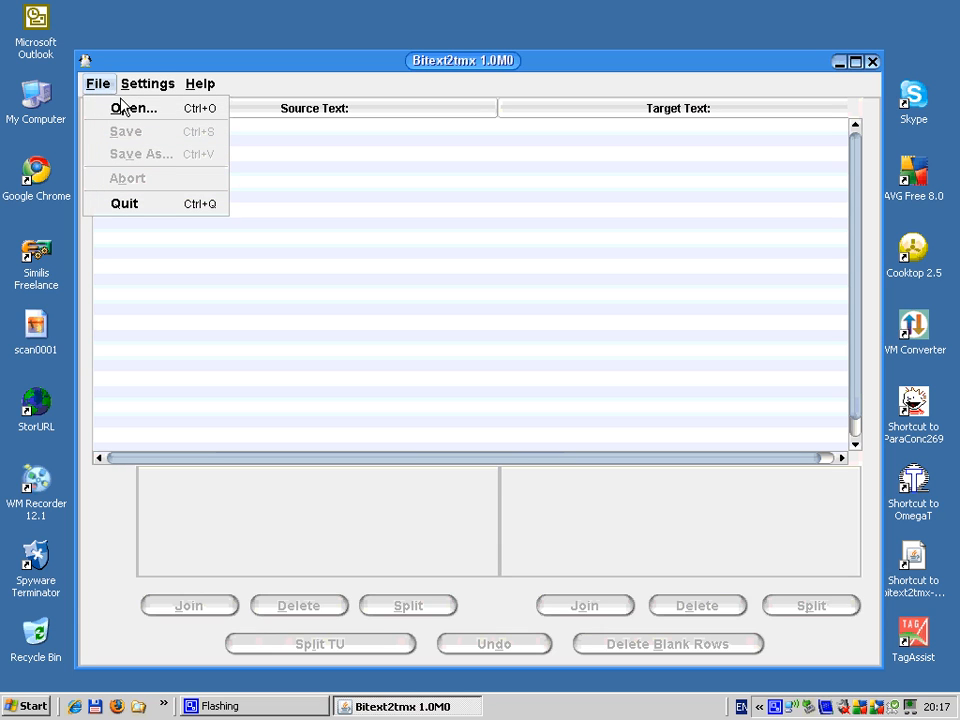
{"action": "left_click", "coordinate": [128, 117]}
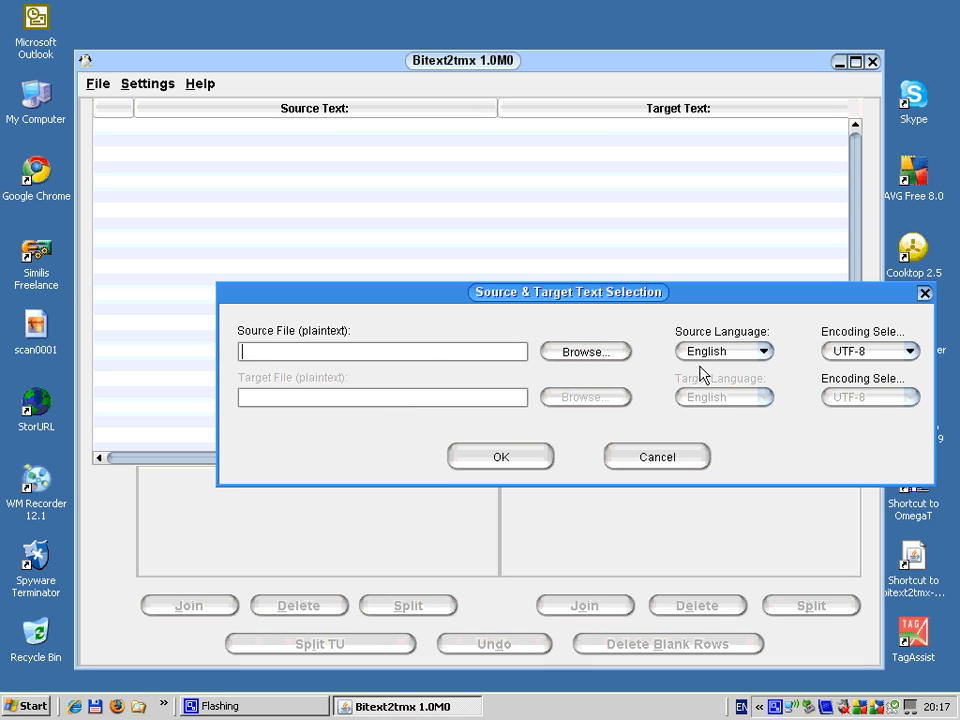
Step: Set the source language to French and choose ShortGideFr.txt from My Documents as the source file, with ISO-8859-1 encoding
{"action": "left_click", "coordinate": [766, 352]}
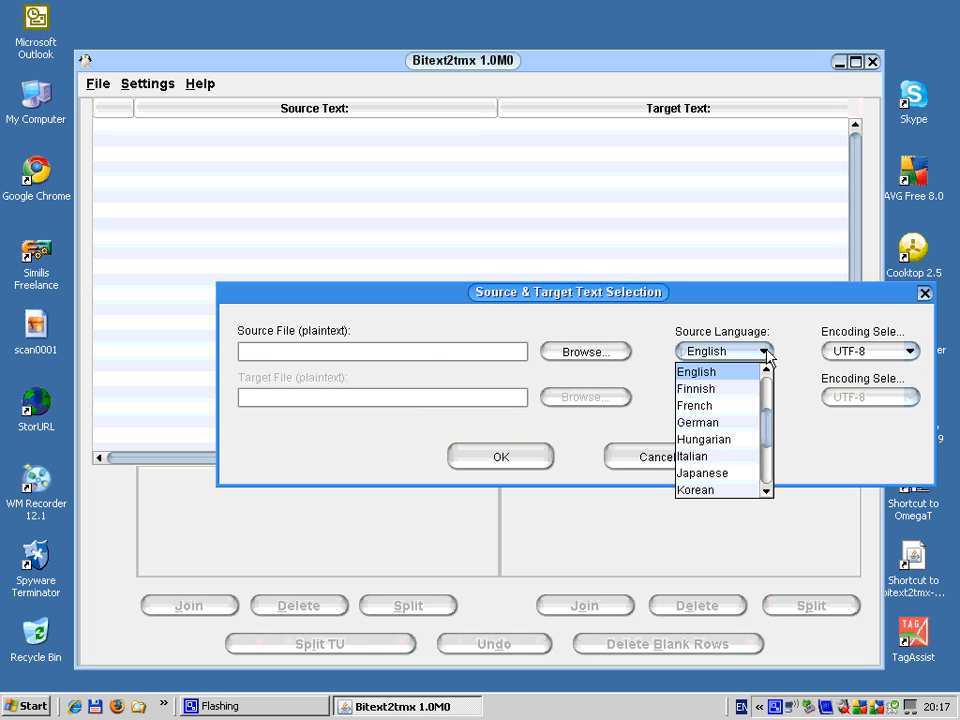
{"action": "left_click", "coordinate": [693, 405]}
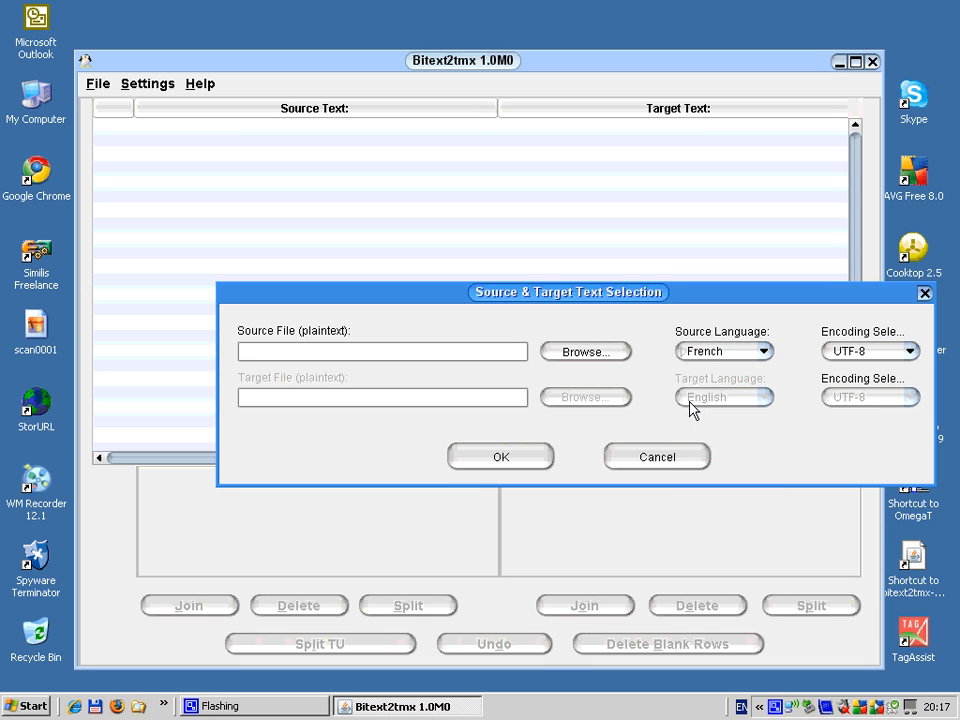
{"action": "left_click", "coordinate": [576, 354]}
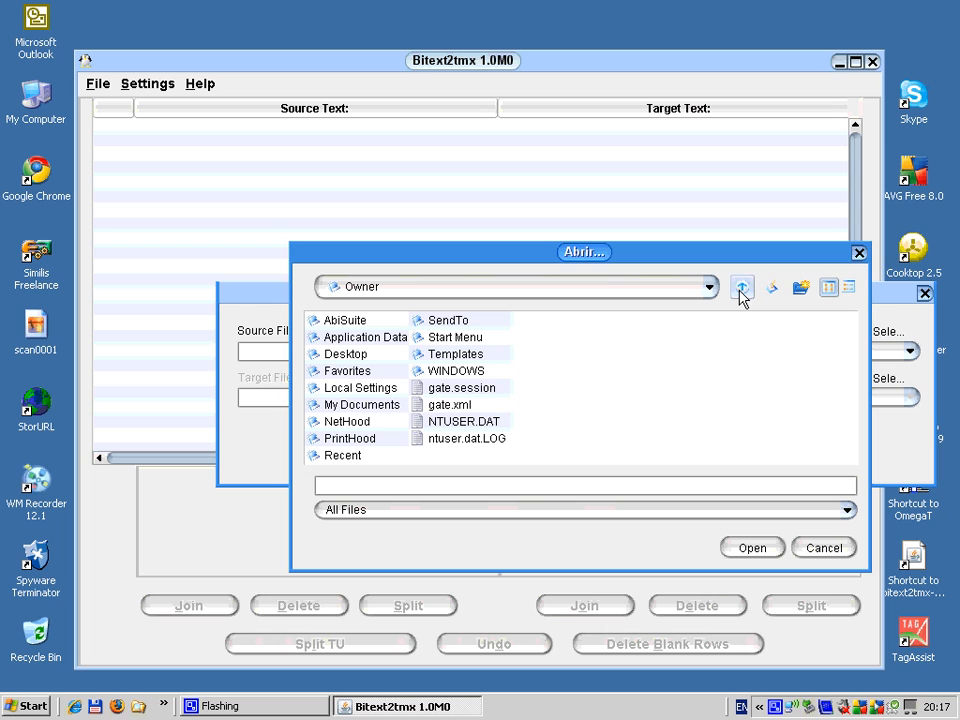
{"action": "left_click", "coordinate": [318, 406]}
{"action": "double_click", "coordinate": [318, 406]}
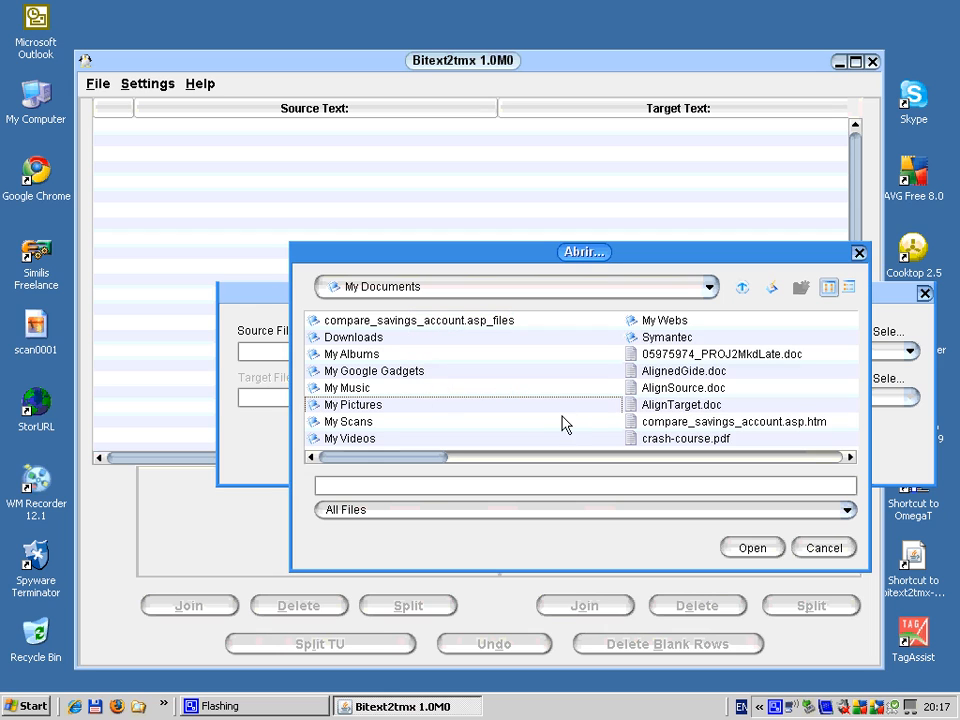
{"action": "left_click", "coordinate": [850, 458]}
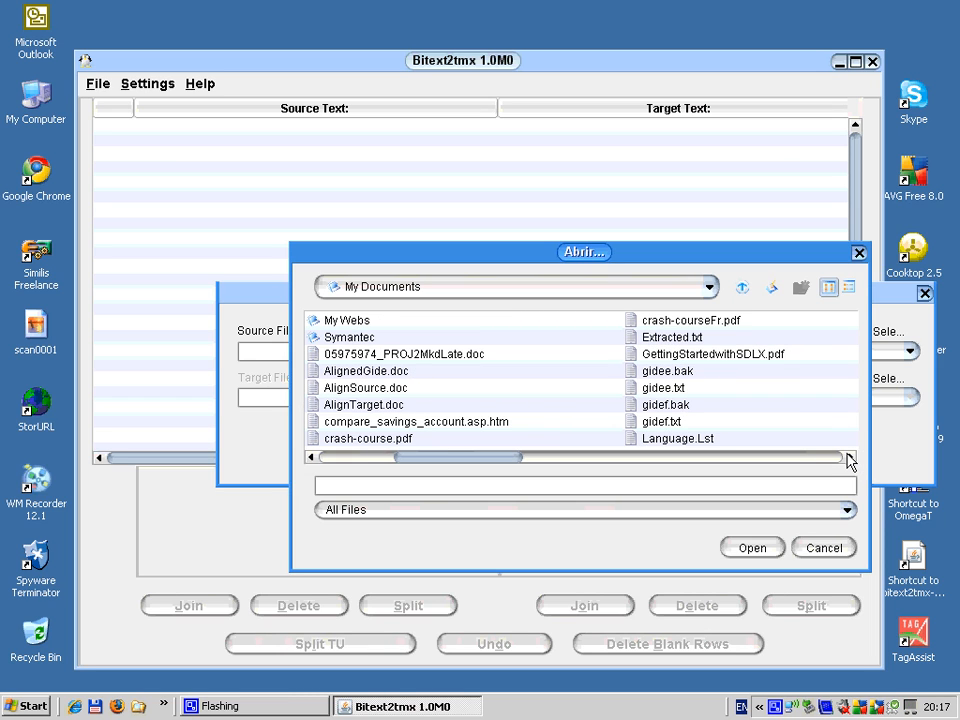
{"action": "left_click", "coordinate": [850, 458]}
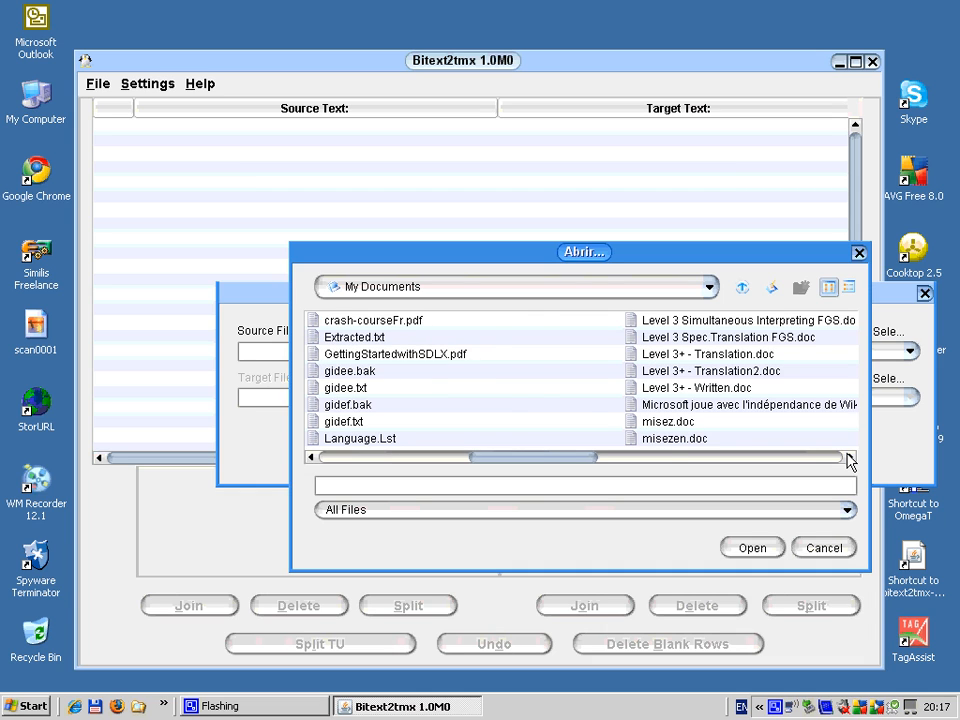
{"action": "left_click", "coordinate": [850, 458]}
{"action": "left_click", "coordinate": [850, 458]}
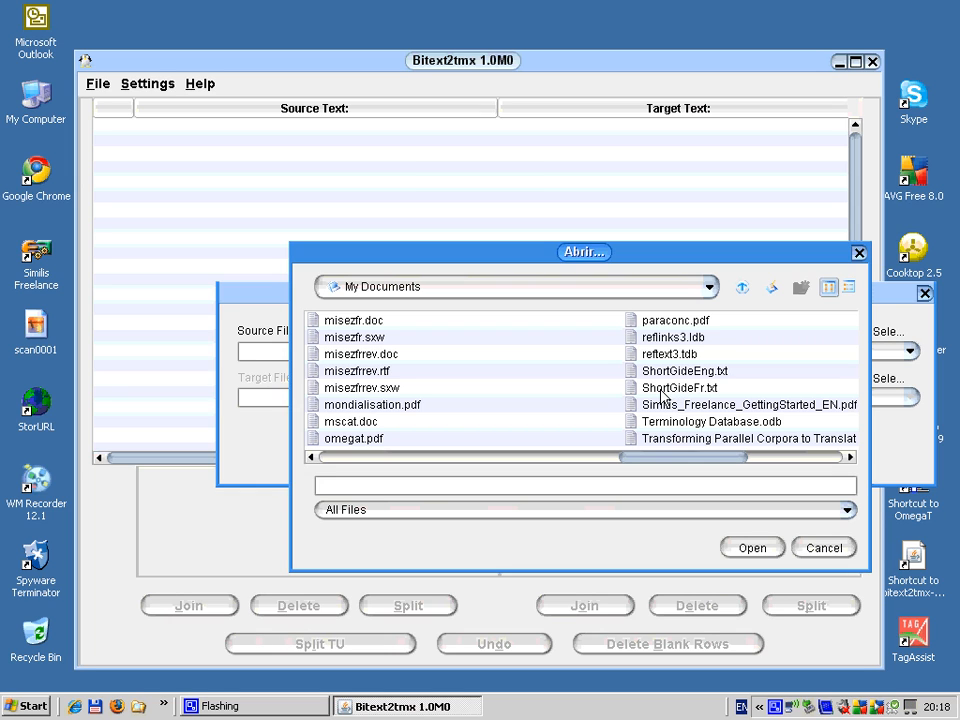
{"action": "double_click", "coordinate": [660, 388]}
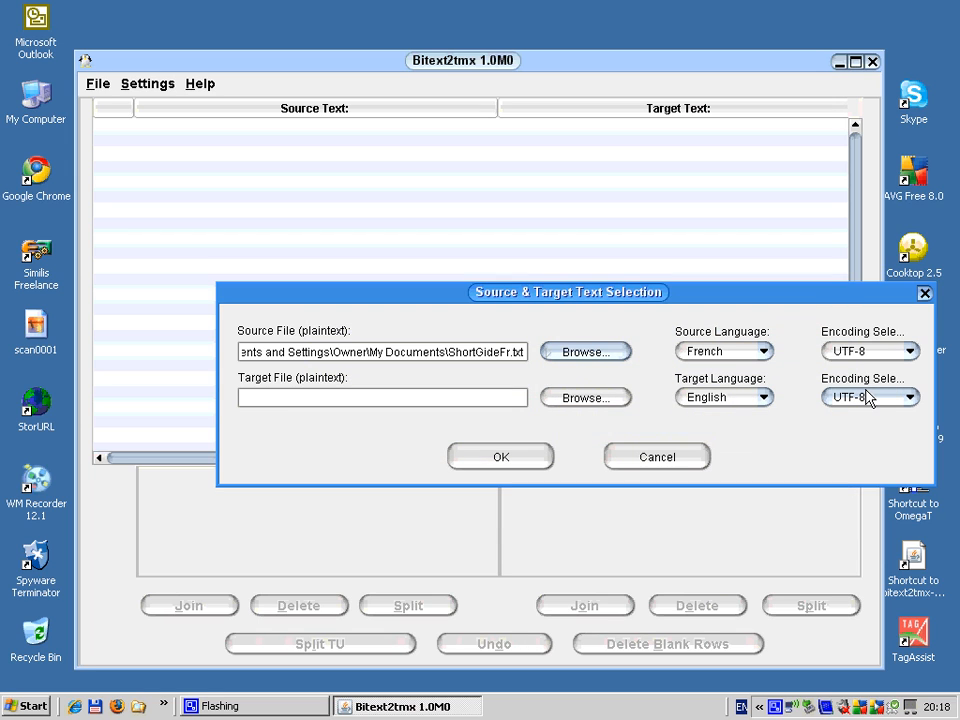
{"action": "left_click", "coordinate": [910, 352]}
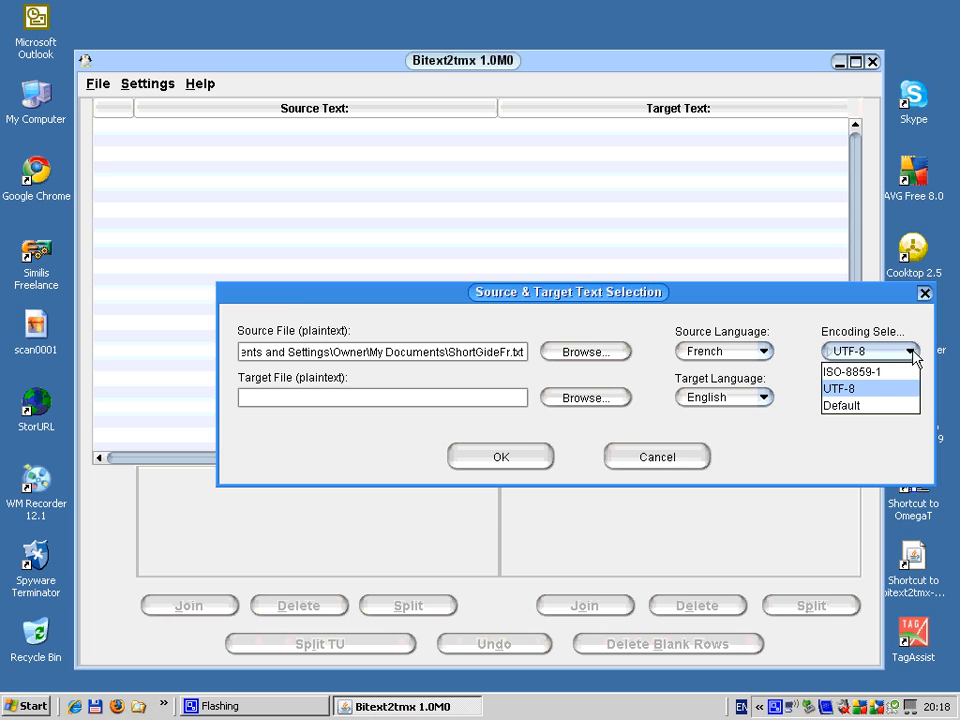
{"action": "left_click", "coordinate": [865, 374]}
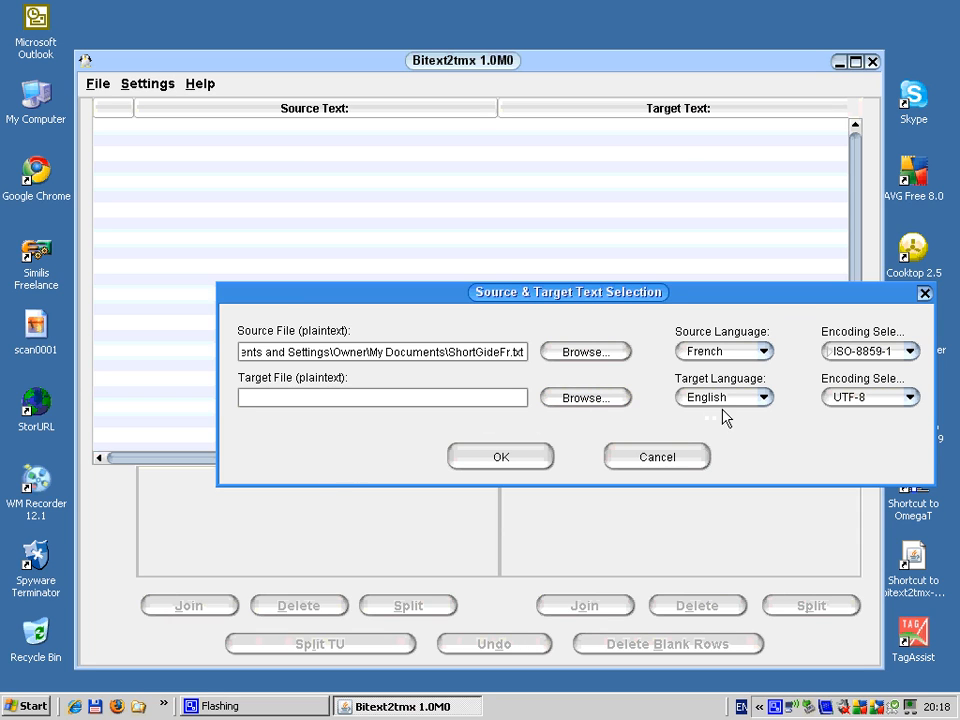
Step: Choose ShortGideEng.txt from My Documents as the target file with ISO-8859-1 encoding, and load both texts
{"action": "left_click", "coordinate": [594, 400]}
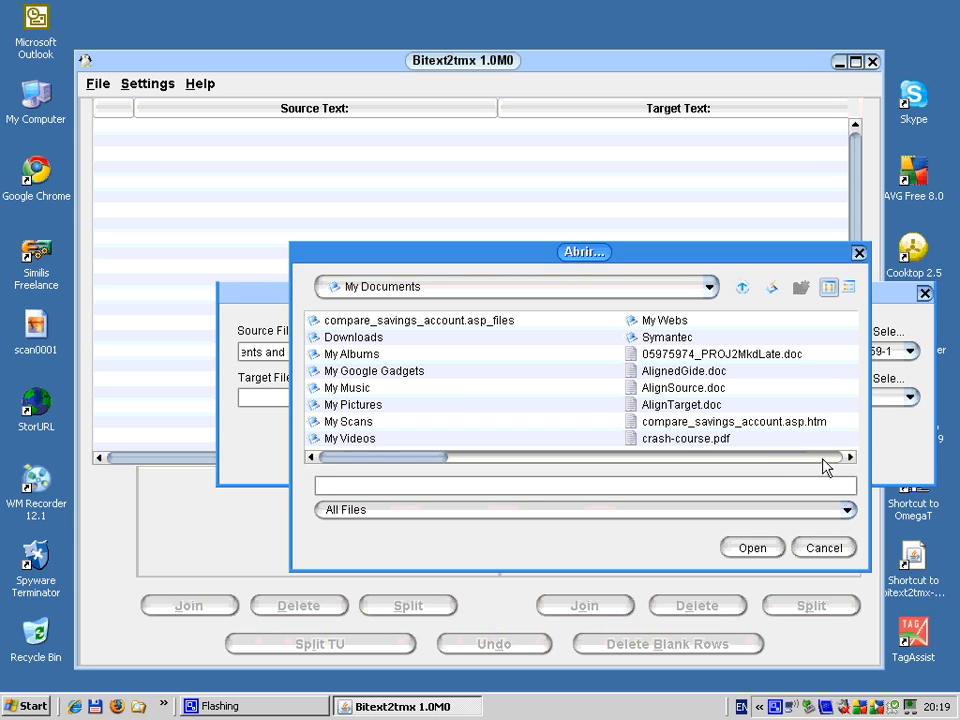
{"action": "left_click", "coordinate": [849, 457]}
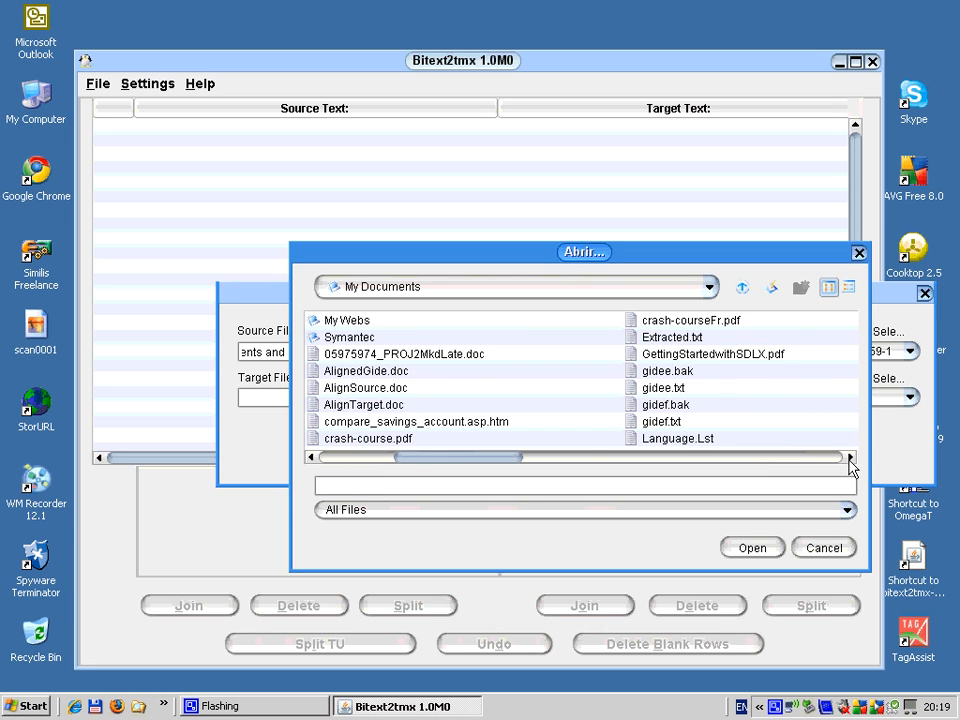
{"action": "left_click", "coordinate": [849, 457]}
{"action": "left_click", "coordinate": [849, 458]}
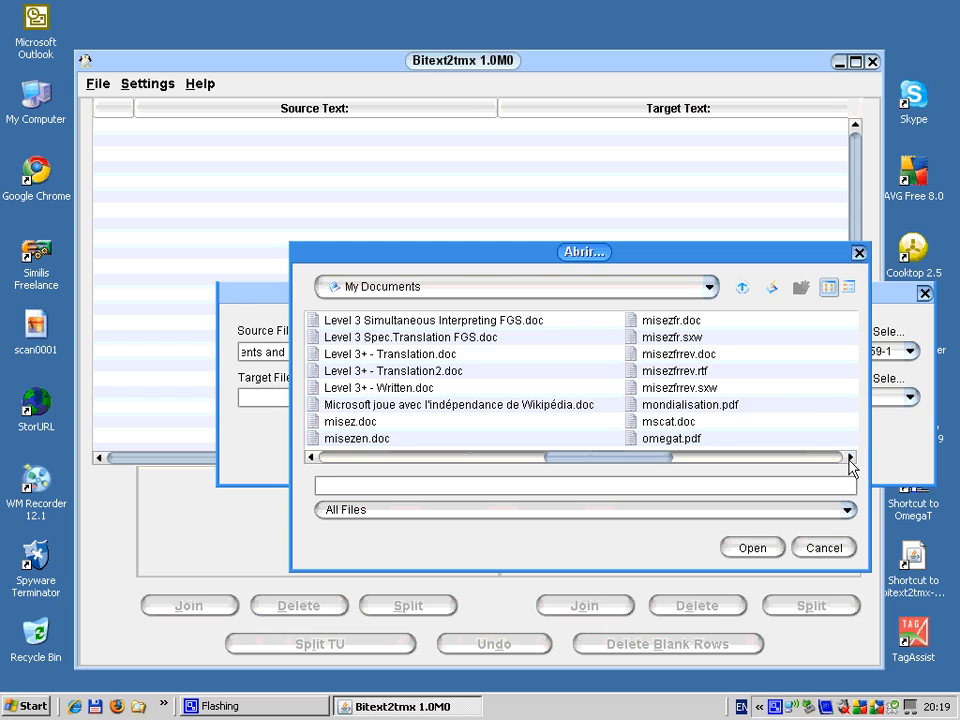
{"action": "left_click", "coordinate": [849, 458]}
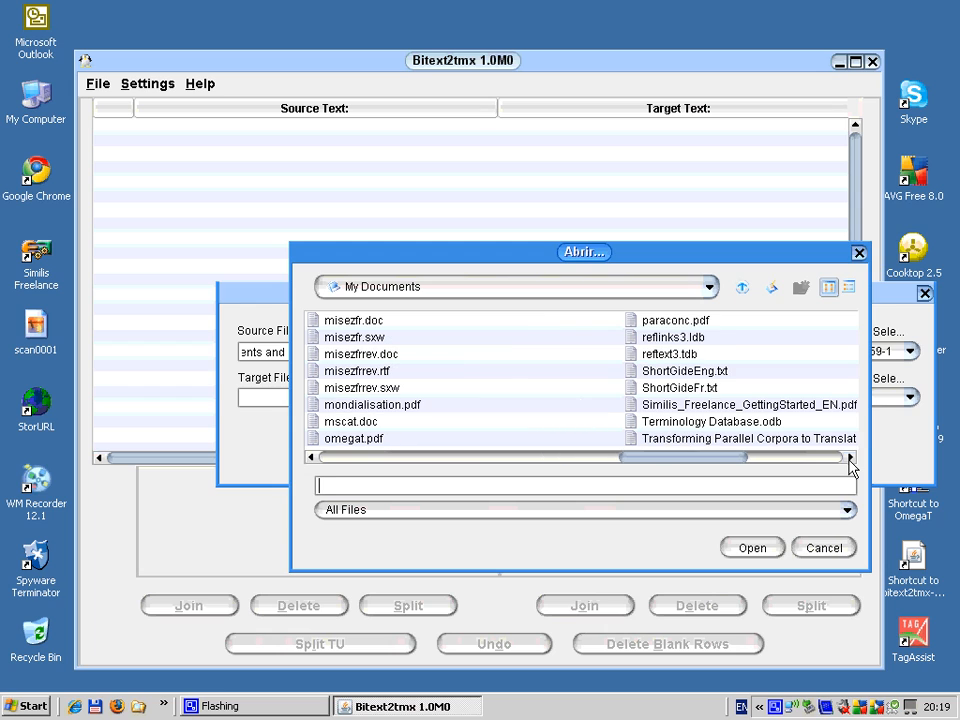
{"action": "left_click", "coordinate": [652, 373]}
{"action": "double_click", "coordinate": [650, 373]}
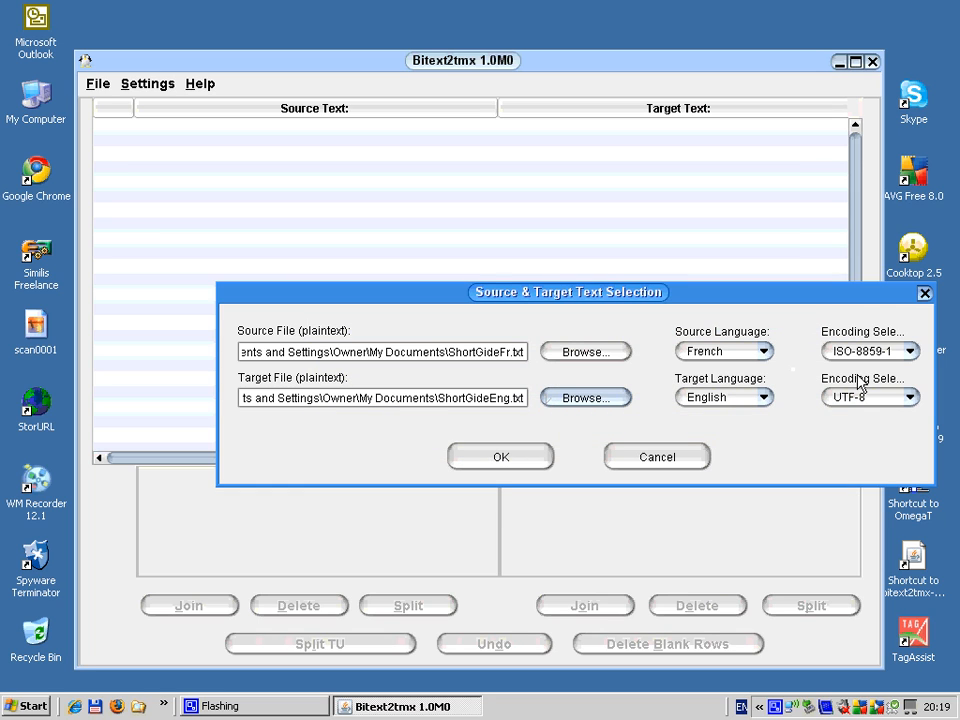
{"action": "left_click", "coordinate": [910, 399]}
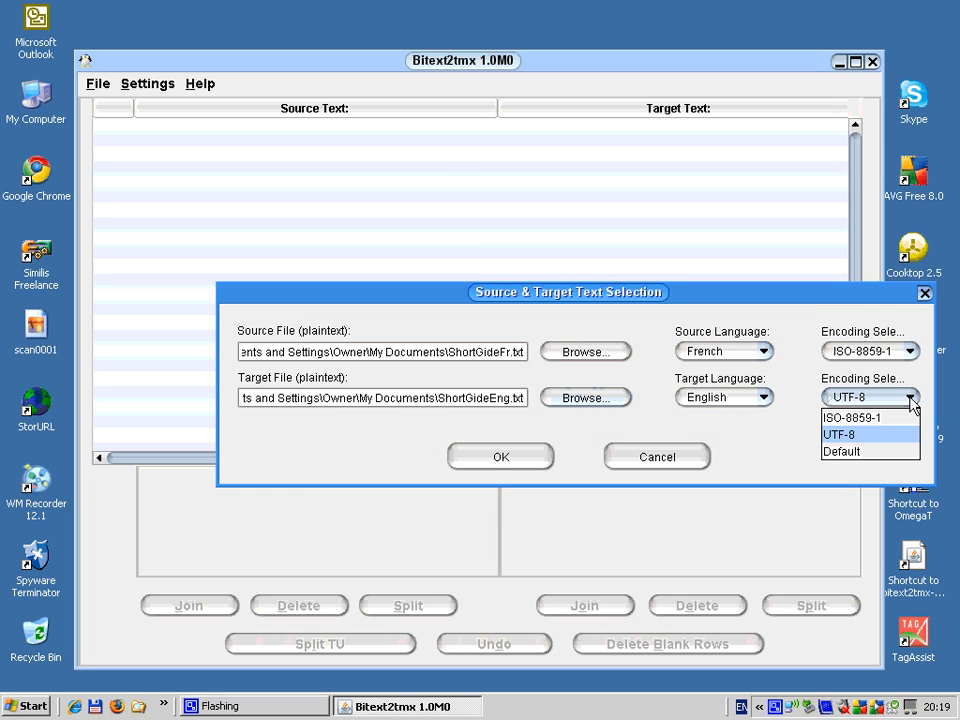
{"action": "left_click", "coordinate": [857, 420]}
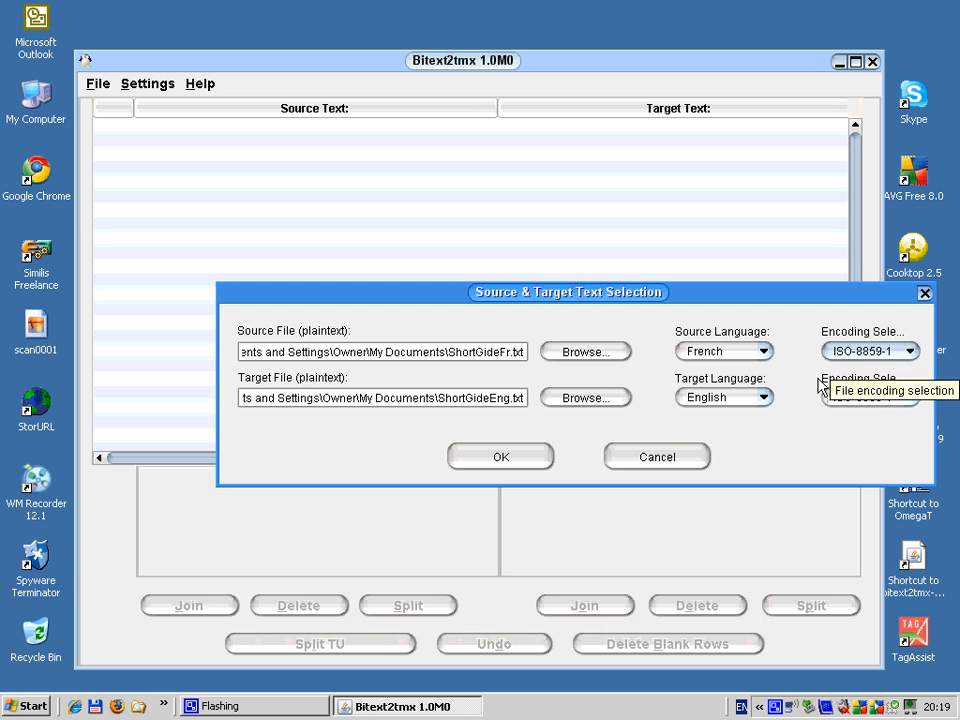
{"action": "left_click", "coordinate": [492, 462]}
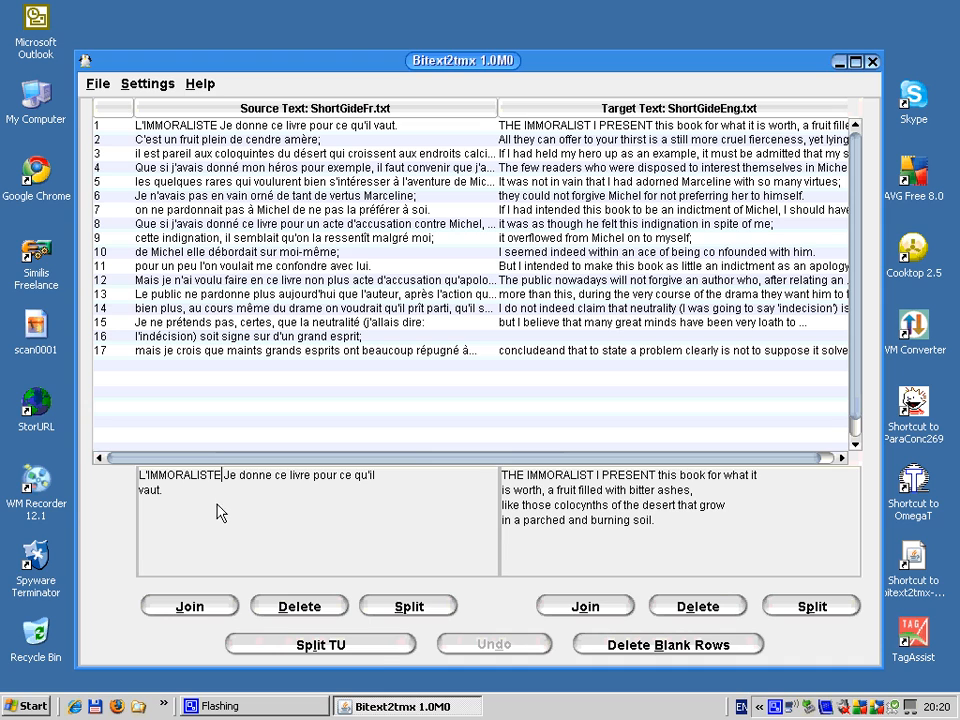
Step: Split the first segment after the title in both texts, after "L'IMMORALISTE" in the source and "THE IMMORALIST" in the target
{"action": "left_click", "coordinate": [423, 607]}
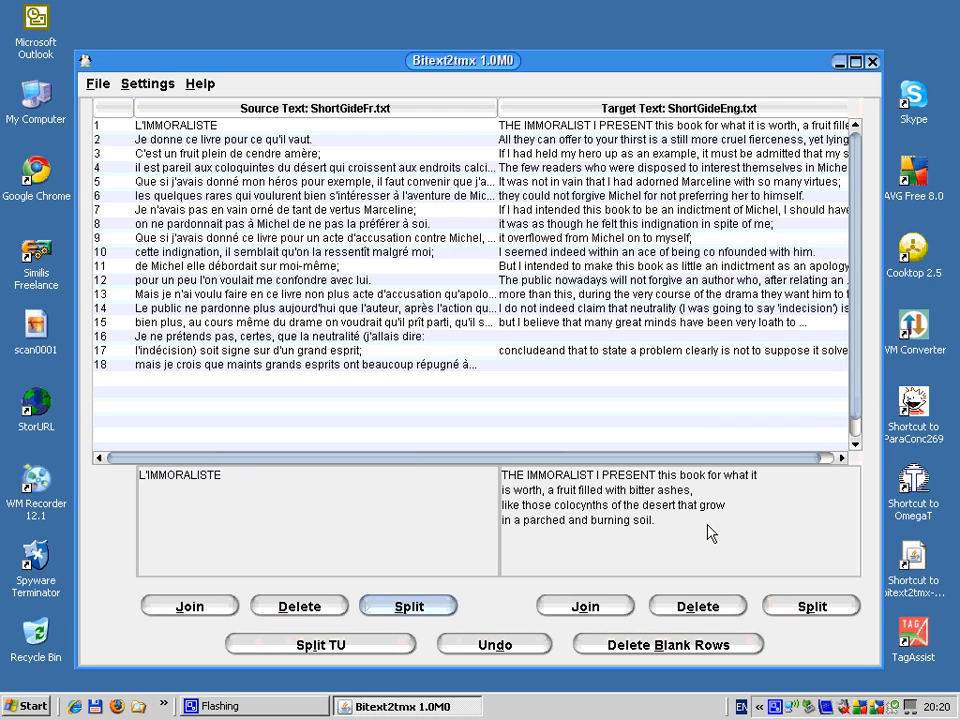
{"action": "left_click", "coordinate": [596, 476]}
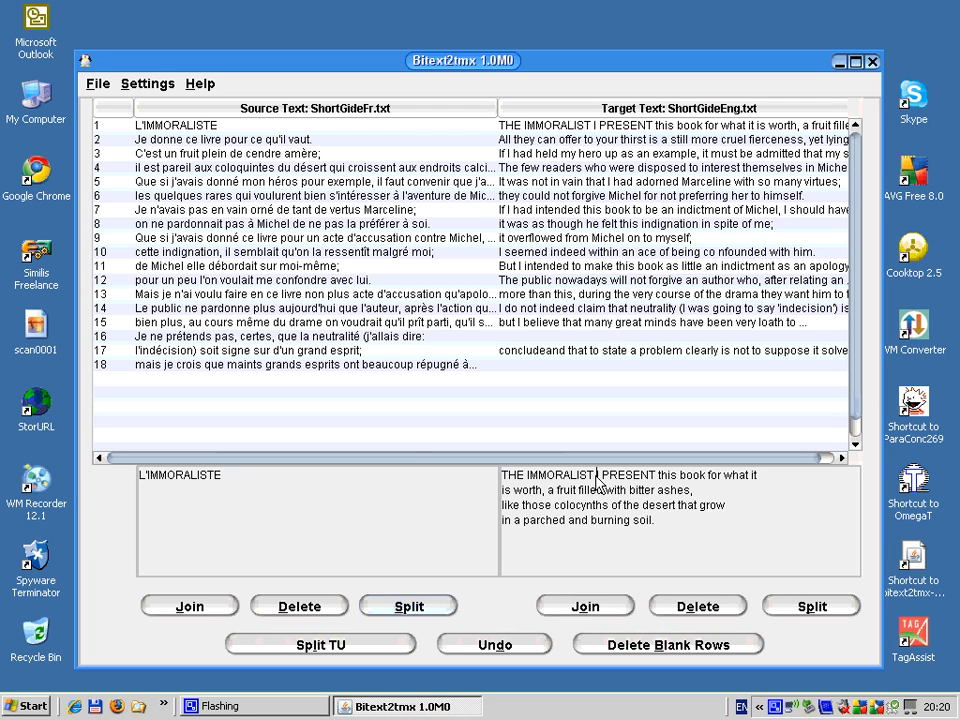
{"action": "left_click", "coordinate": [797, 606]}
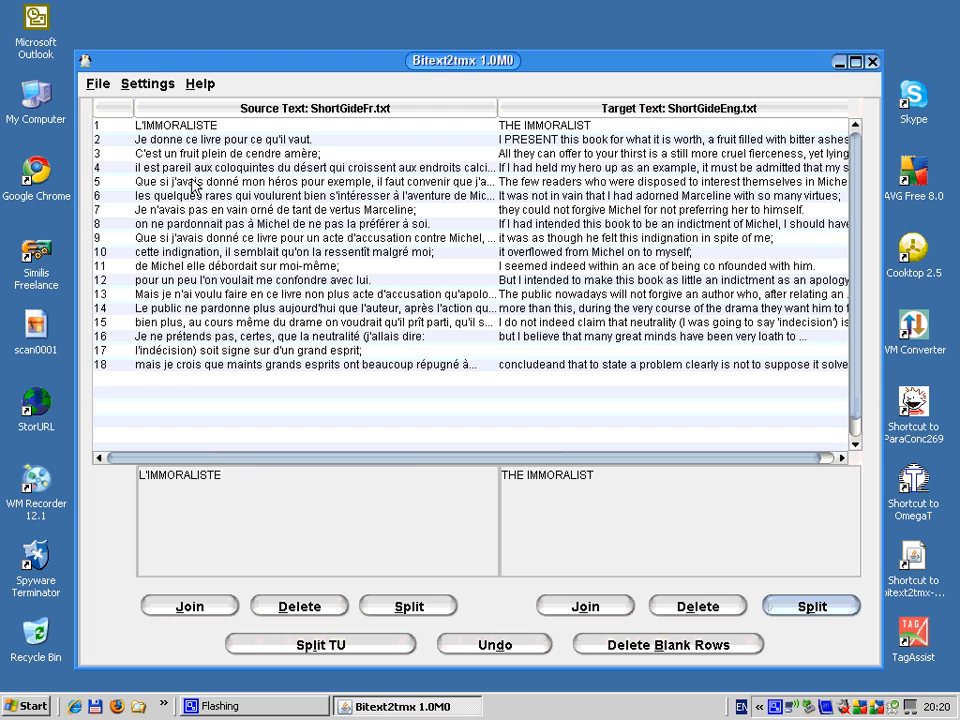
Step: Split the target text of segment 2 after "I PRESENT this book for what it is worth,"
{"action": "left_click", "coordinate": [164, 140]}
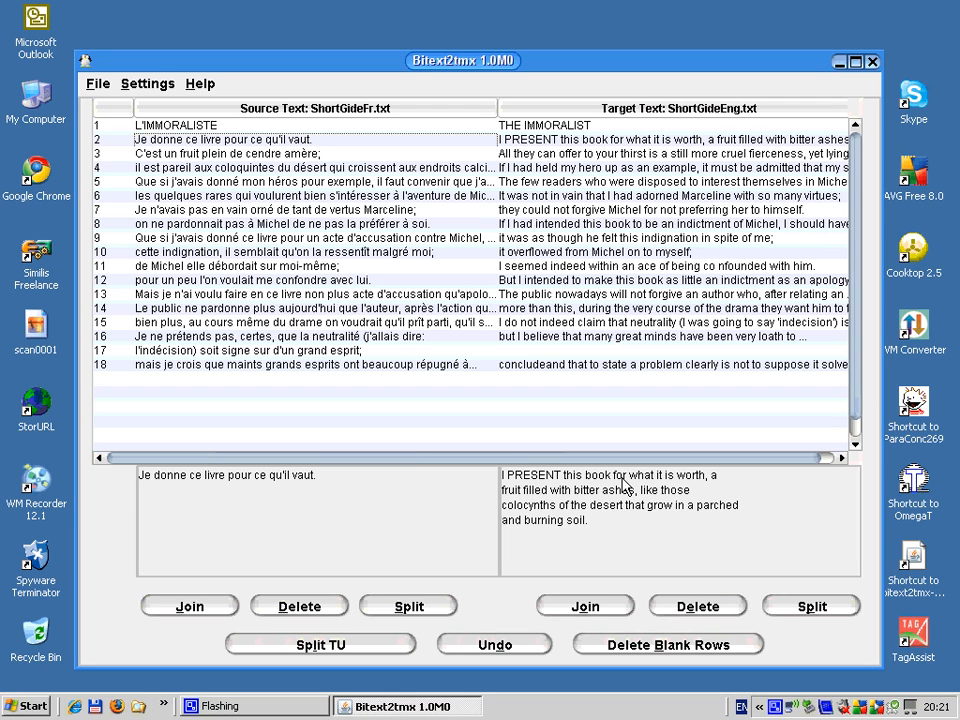
{"action": "left_click", "coordinate": [709, 480]}
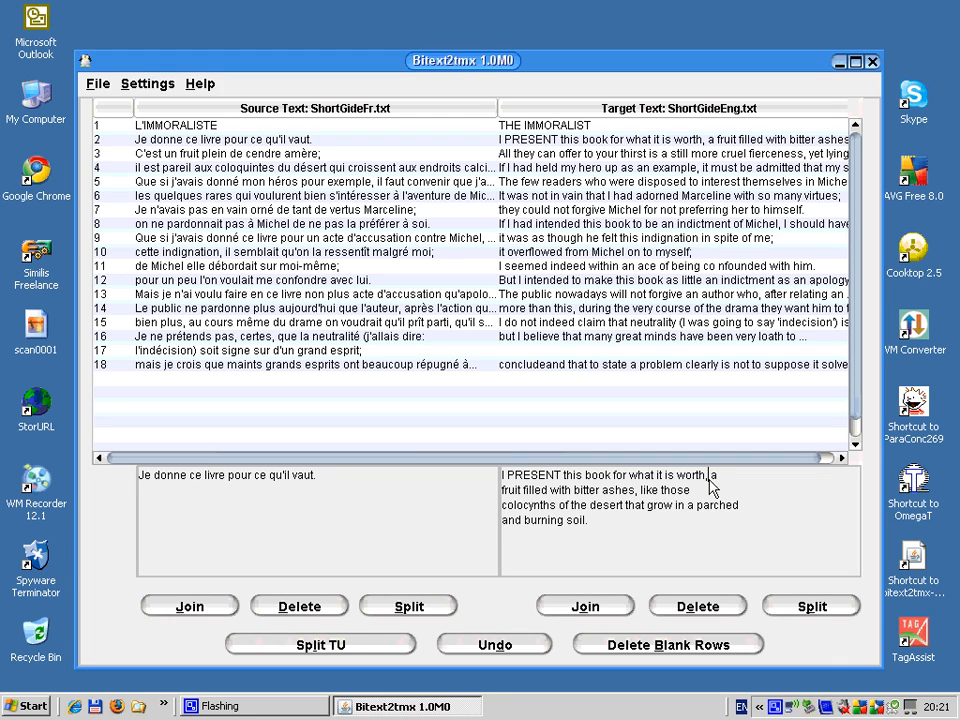
{"action": "left_click", "coordinate": [811, 608]}
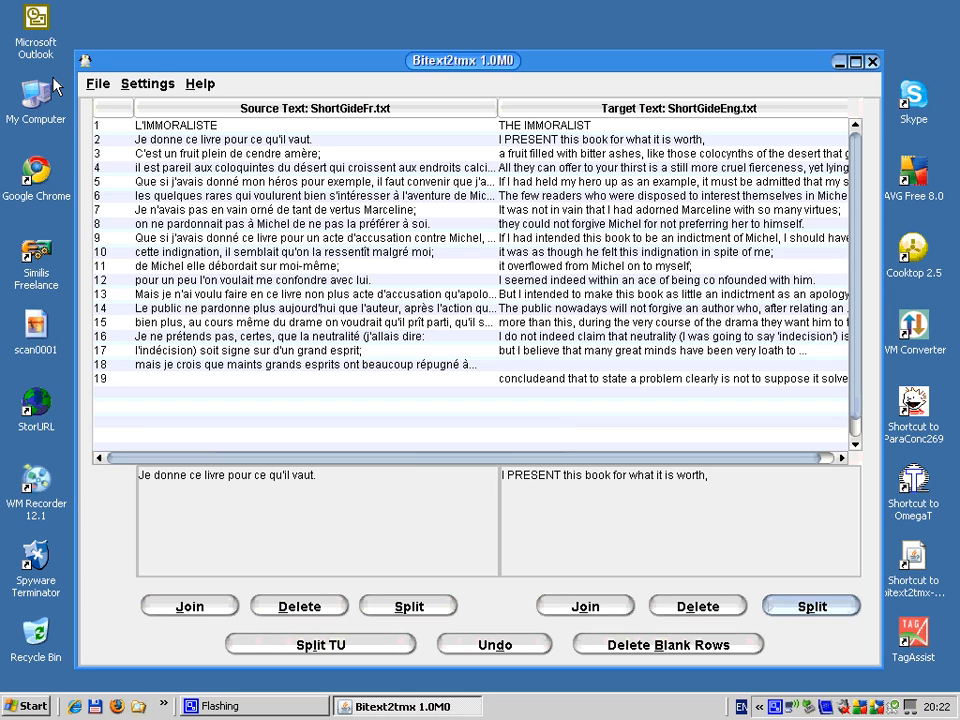
Step: Save the alignment as ShortGideFren.tmx in My Documents with ISO-8859-1 encoding
{"action": "left_click", "coordinate": [97, 86]}
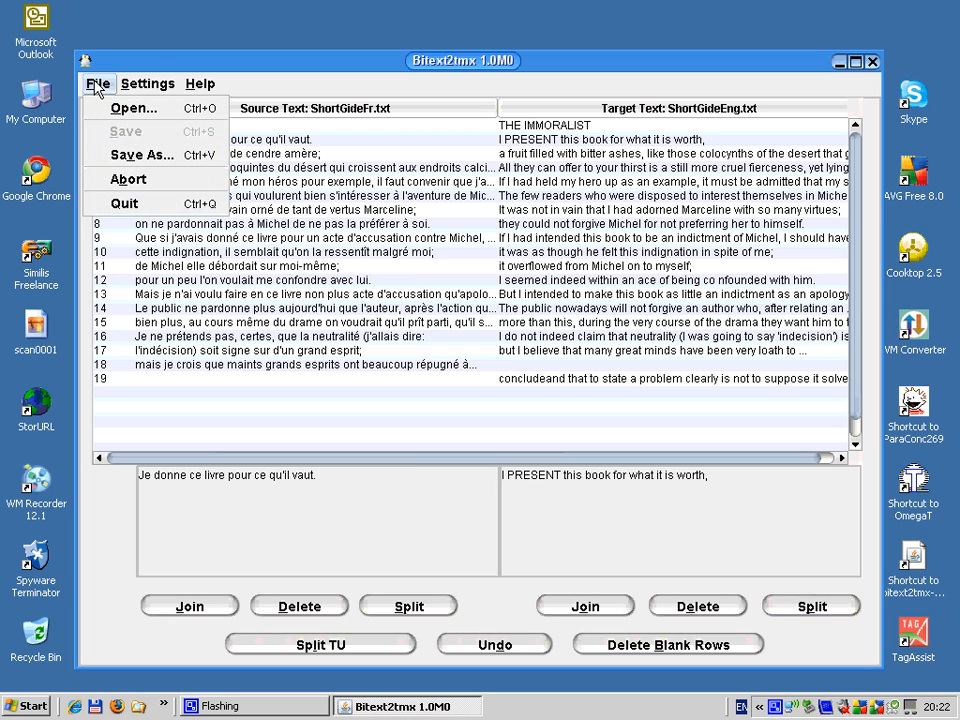
{"action": "left_click", "coordinate": [137, 156]}
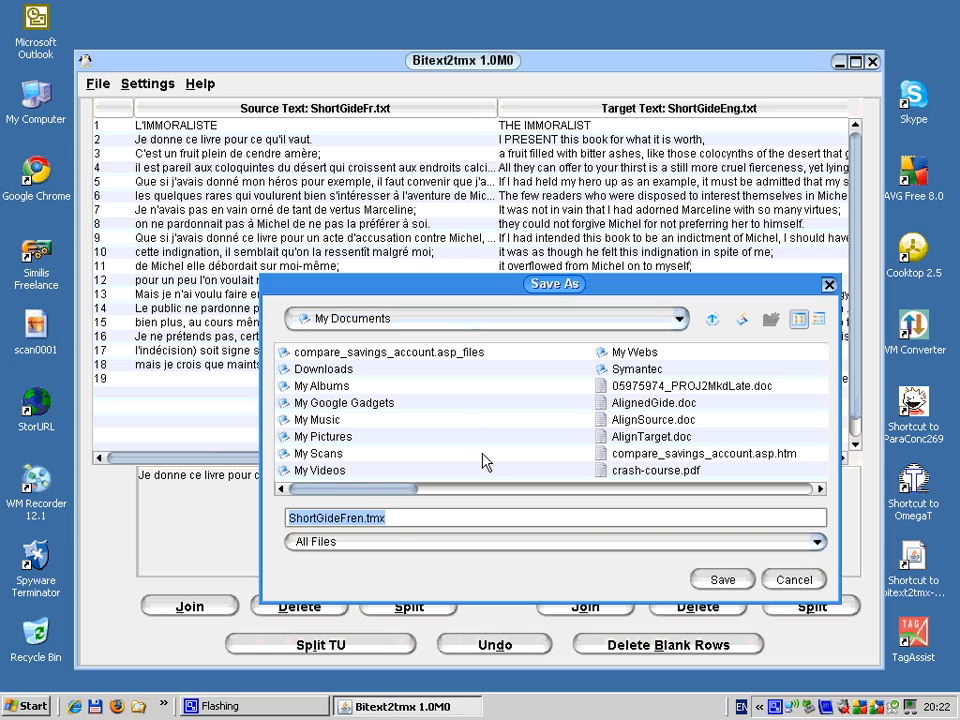
{"action": "left_click", "coordinate": [401, 520]}
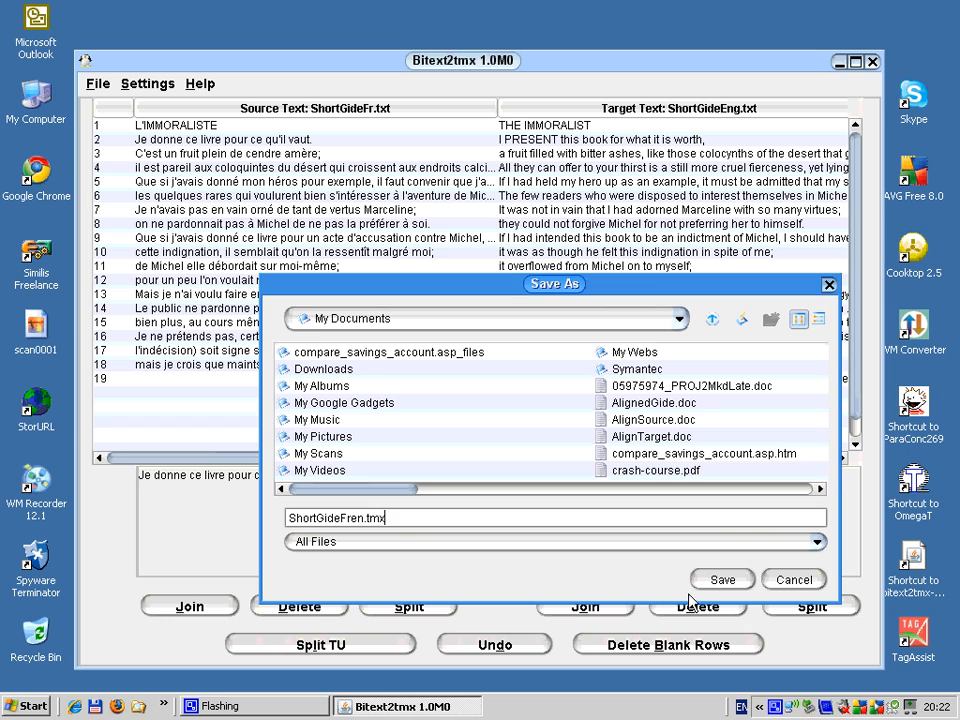
{"action": "left_click", "coordinate": [719, 582]}
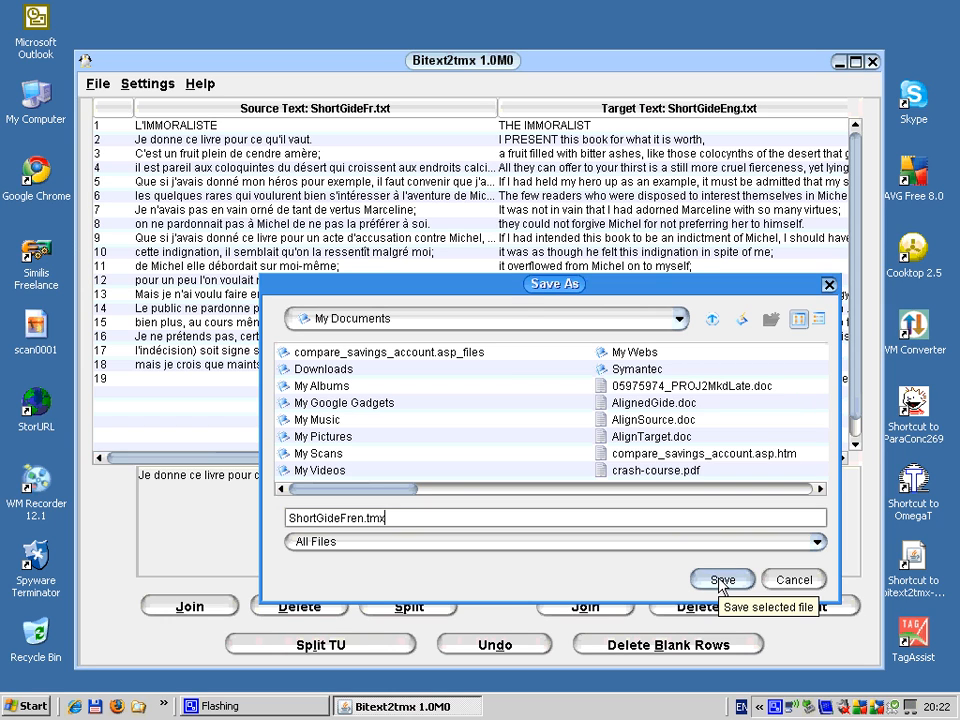
{"action": "left_click", "coordinate": [719, 582]}
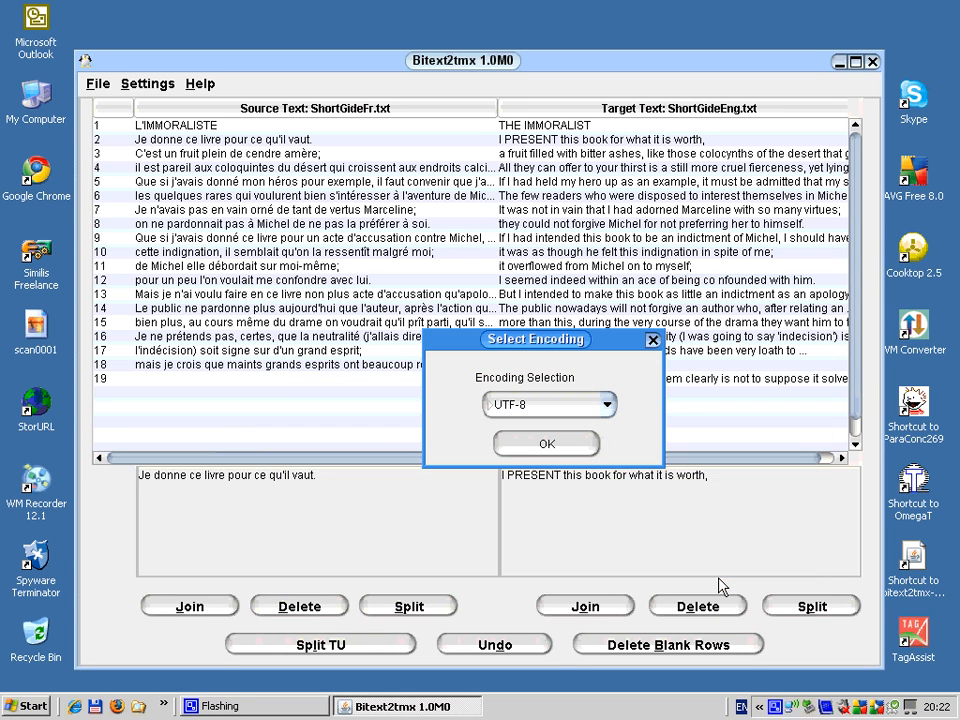
{"action": "left_click", "coordinate": [612, 409]}
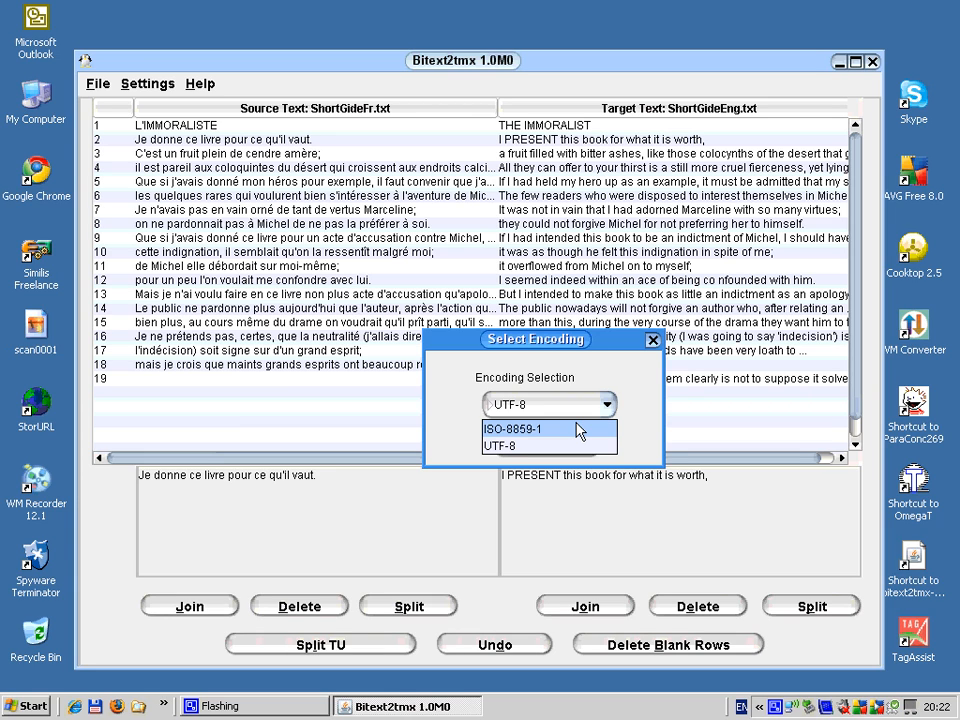
{"action": "left_click", "coordinate": [579, 430]}
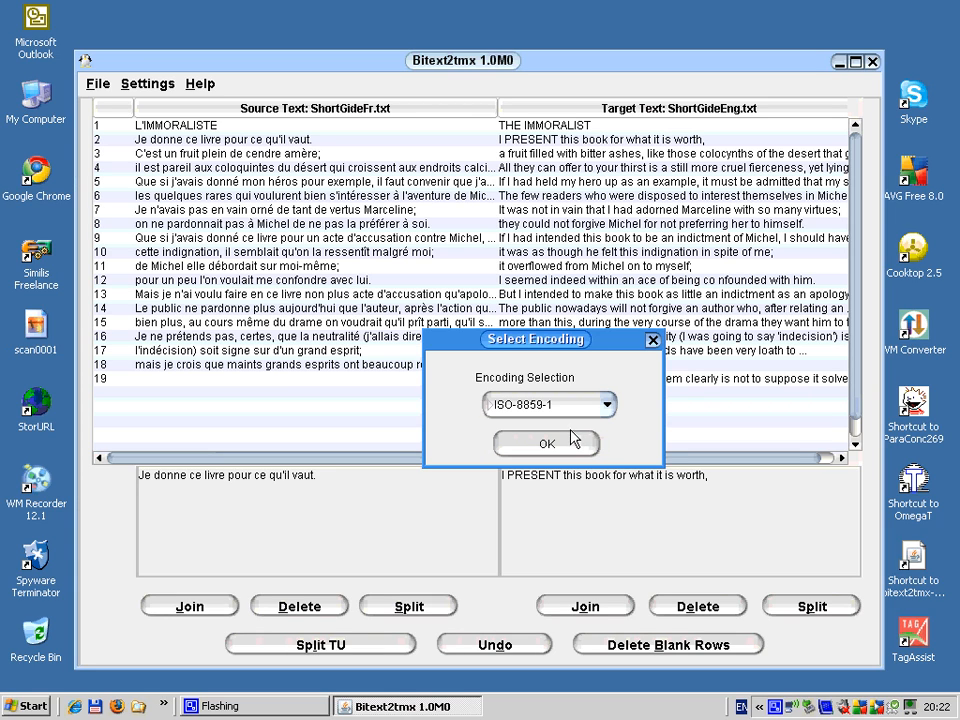
{"action": "left_click", "coordinate": [566, 444]}
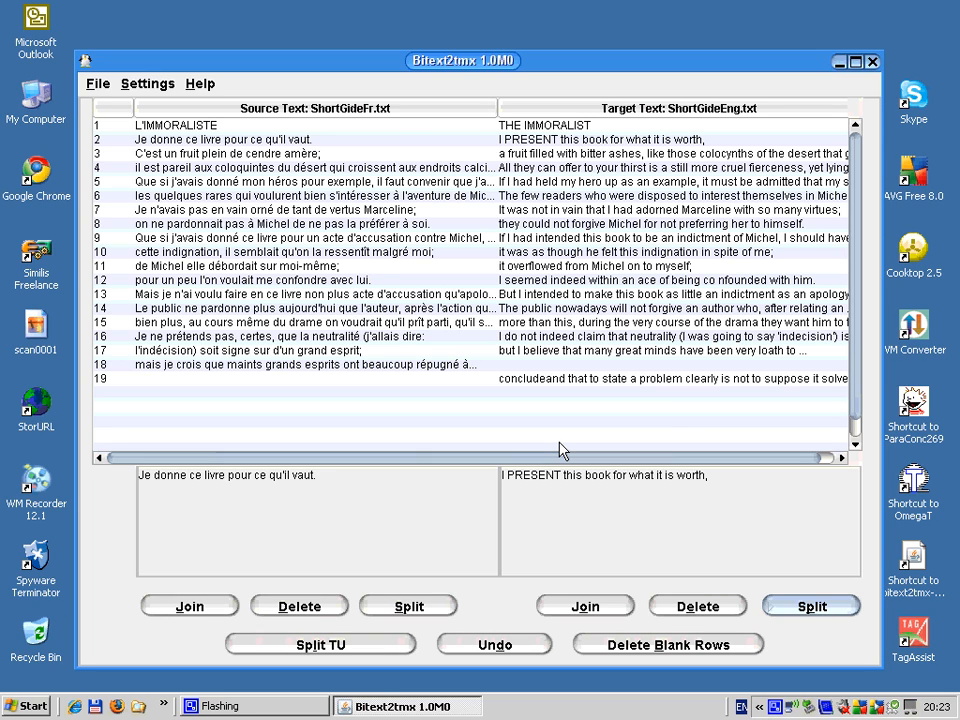
Step: Close Bitext2tmx, switch to NoteTab Pro and close all of its open documents
{"action": "left_click", "coordinate": [872, 63]}
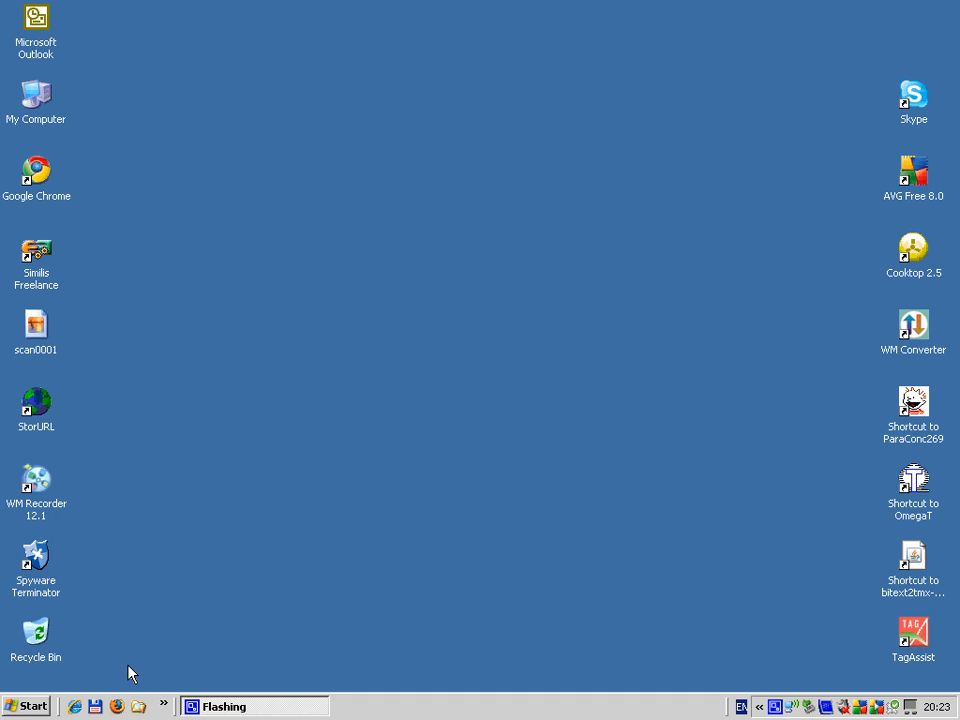
{"action": "left_click", "coordinate": [166, 704]}
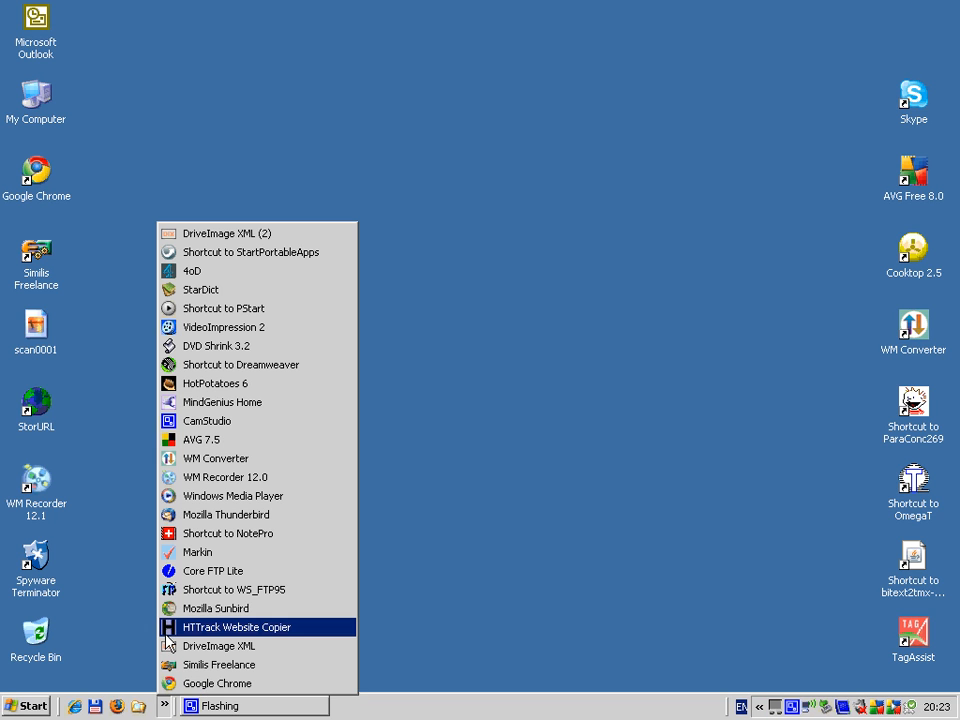
{"action": "left_click", "coordinate": [174, 536]}
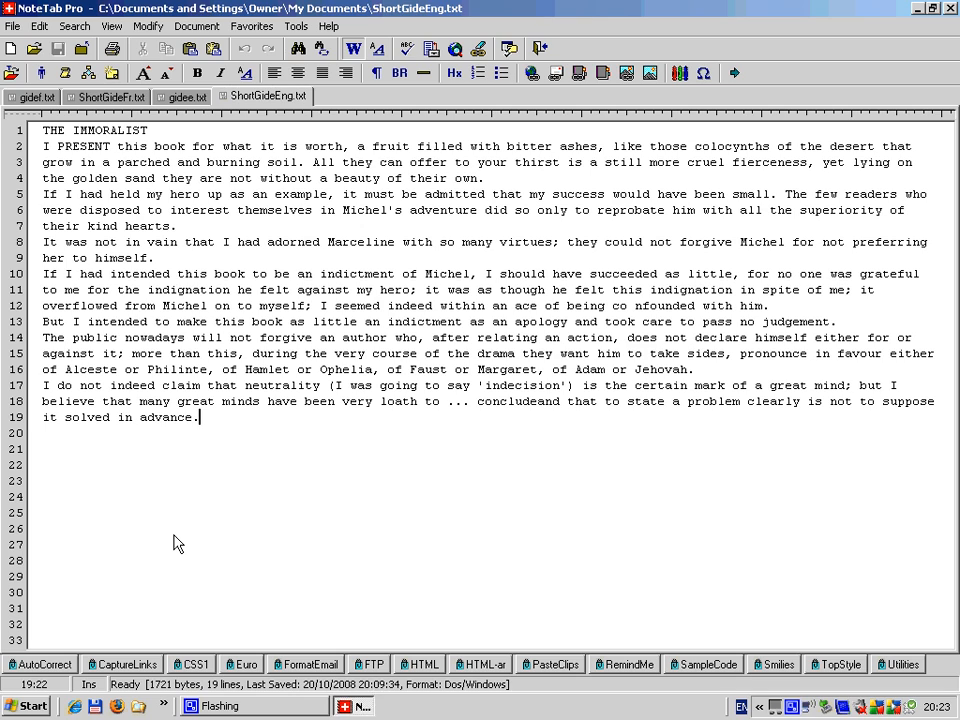
{"action": "right_click", "coordinate": [244, 96]}
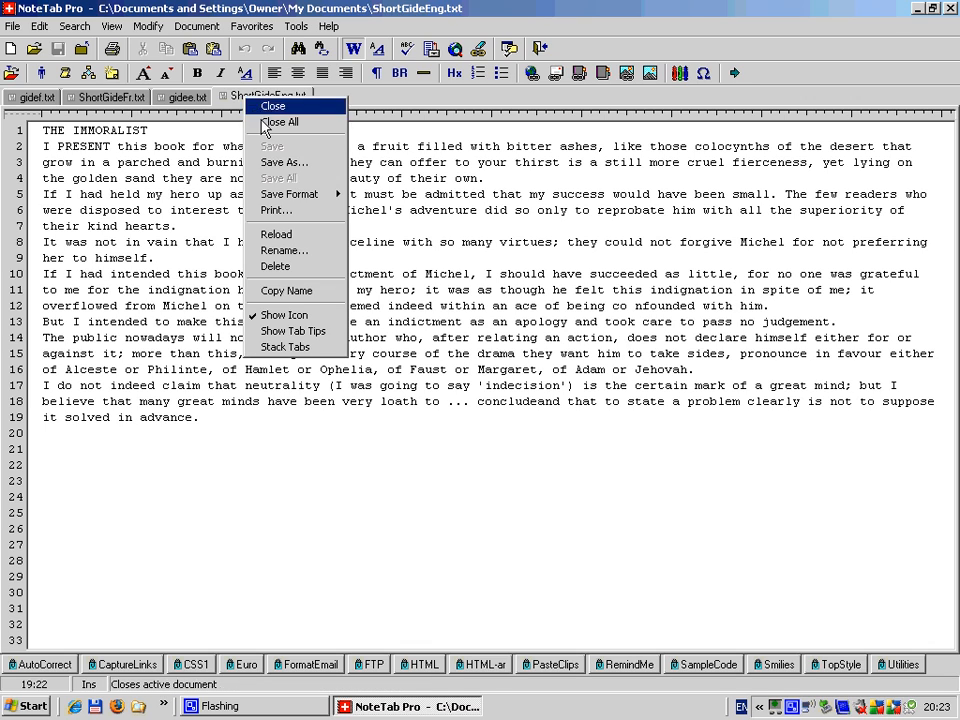
{"action": "left_click", "coordinate": [265, 123]}
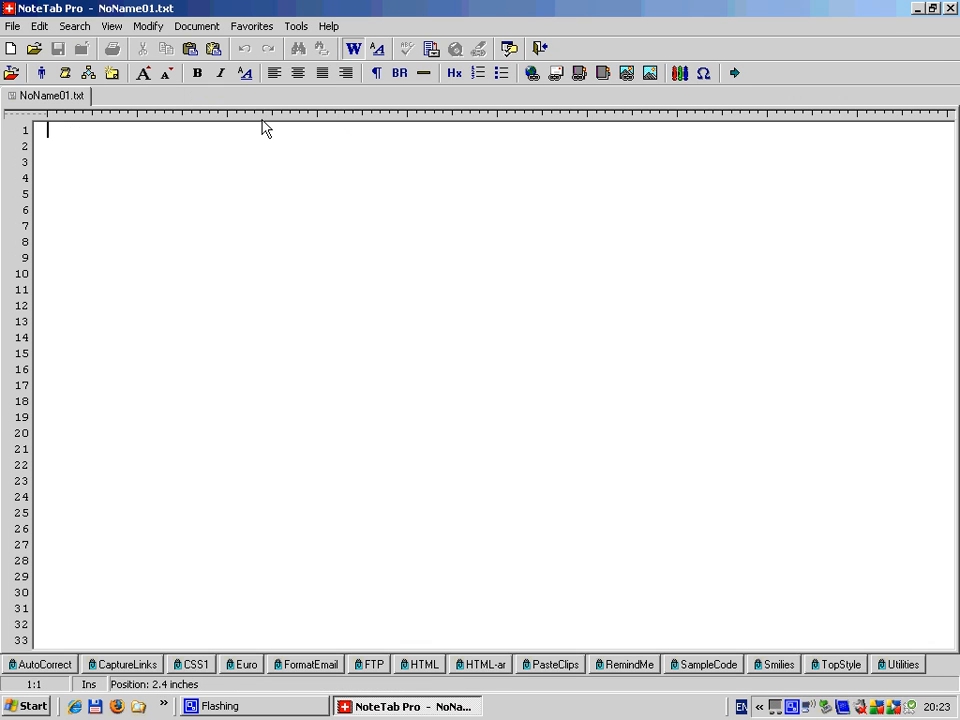
Step: Open ShortGideFren.tmx from My Documents in the text editor
{"action": "left_click", "coordinate": [33, 49]}
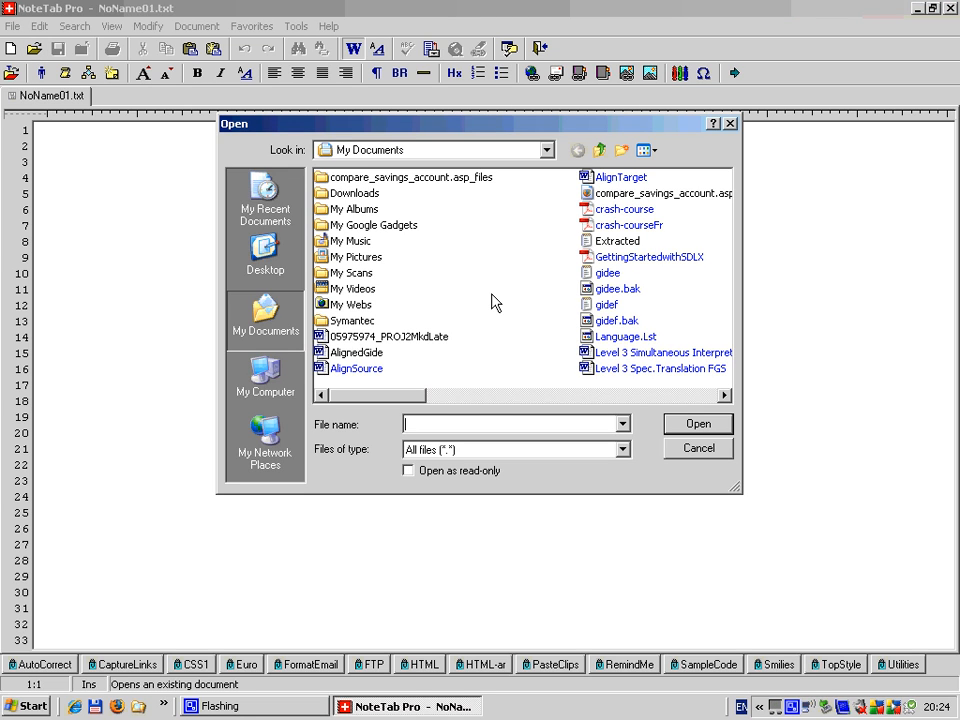
{"action": "left_click", "coordinate": [725, 397]}
{"action": "left_click", "coordinate": [725, 397]}
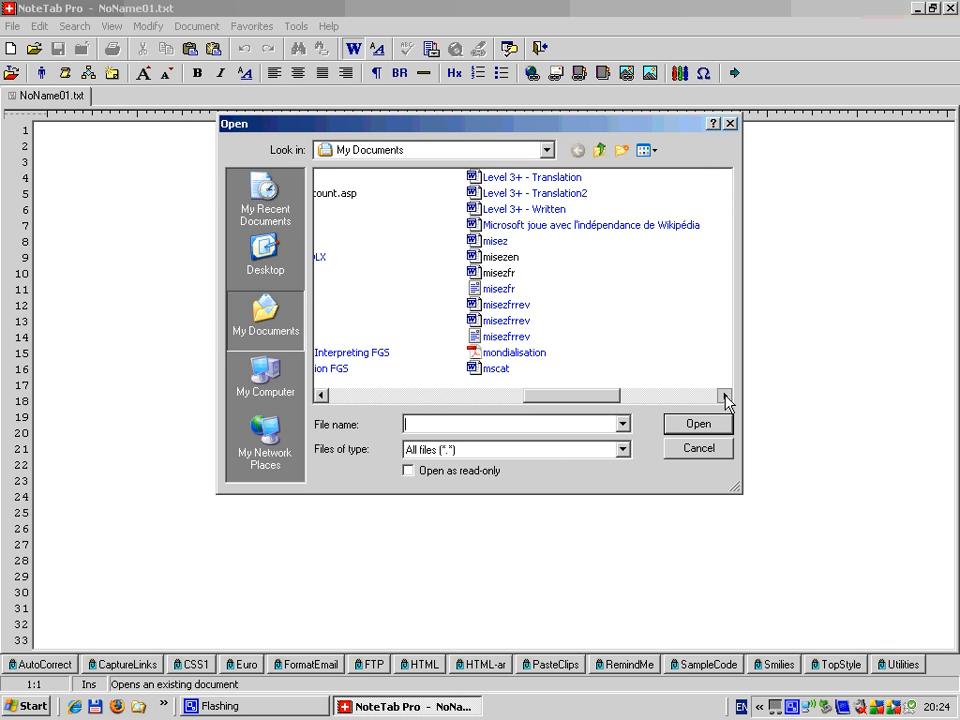
{"action": "left_click", "coordinate": [725, 397]}
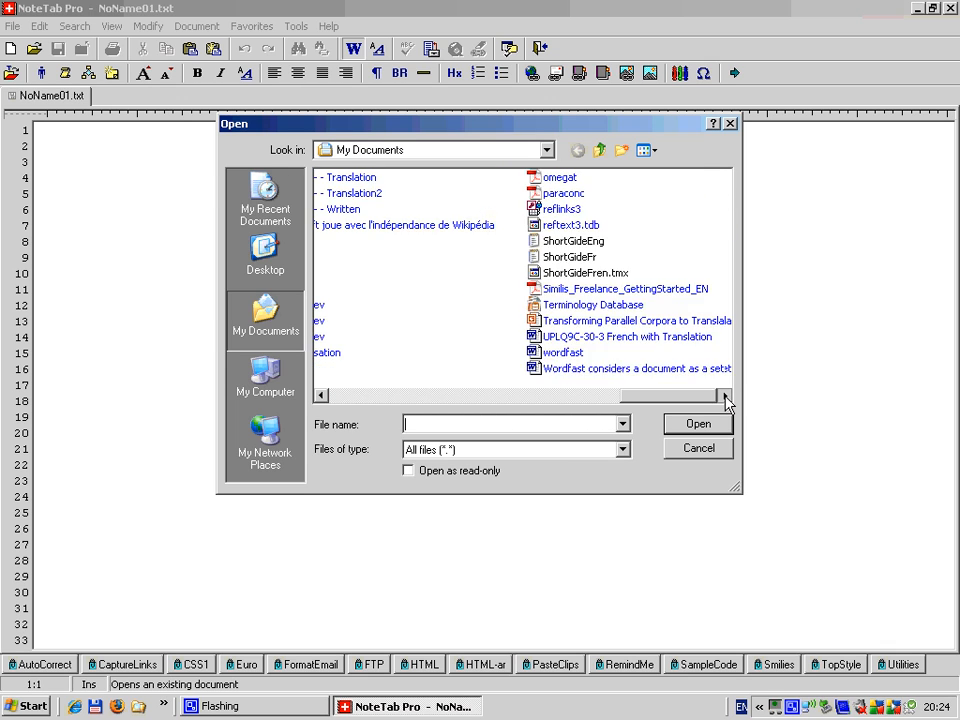
{"action": "left_click", "coordinate": [725, 397]}
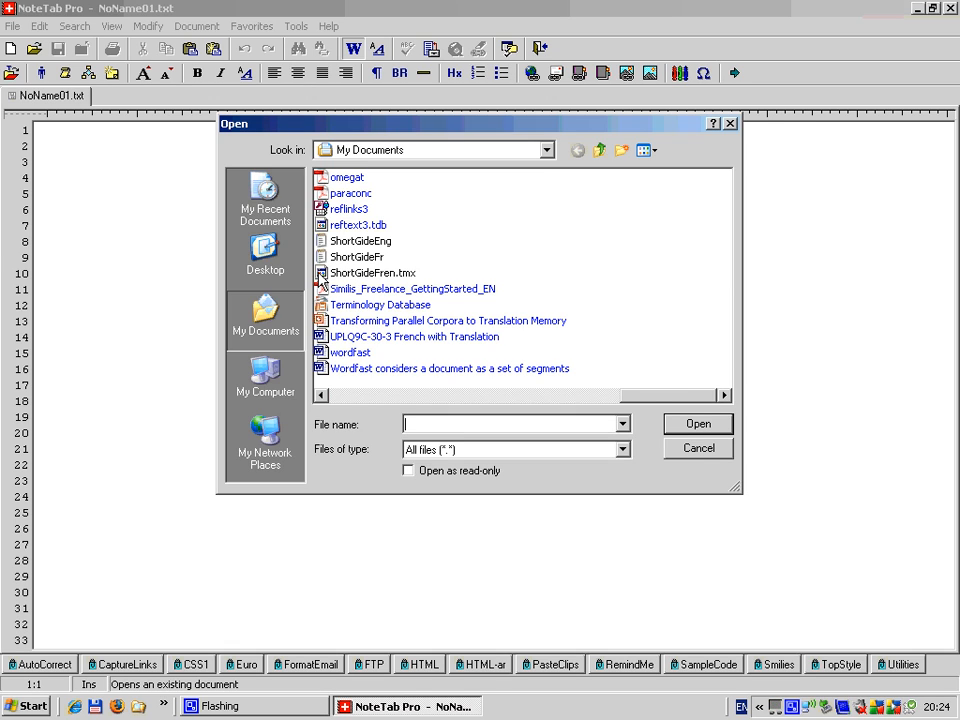
{"action": "double_click", "coordinate": [319, 276]}
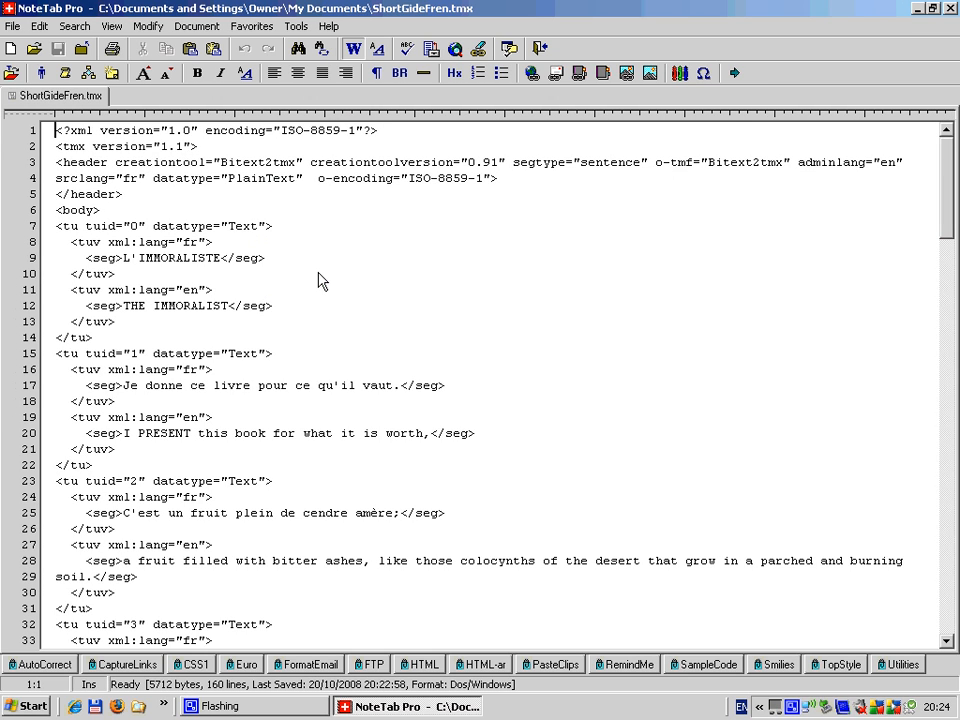